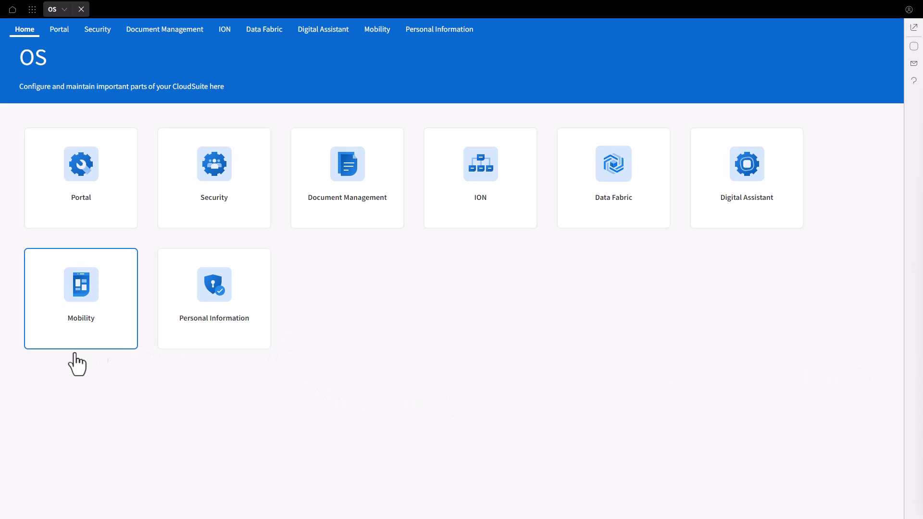
Step: Open the OS application from the app navigation panel to reach its Security Users list
left_click(32, 11)
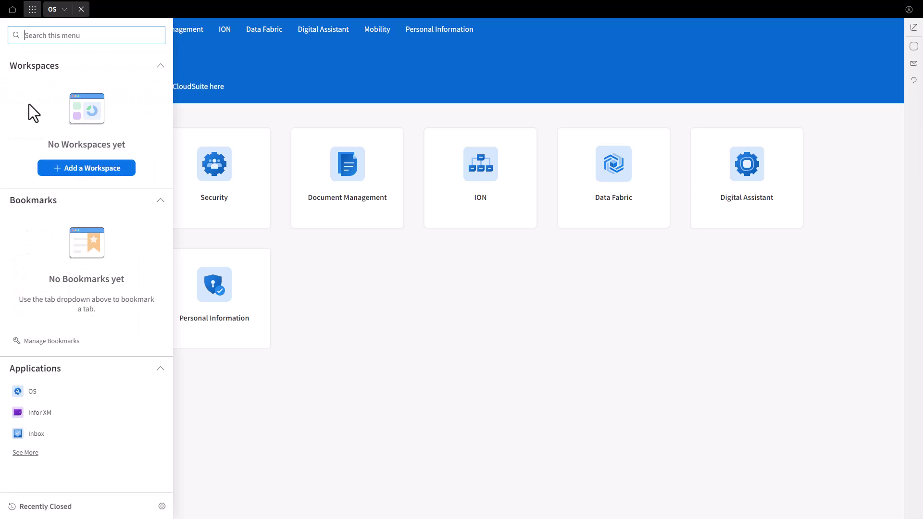
left_click(35, 391)
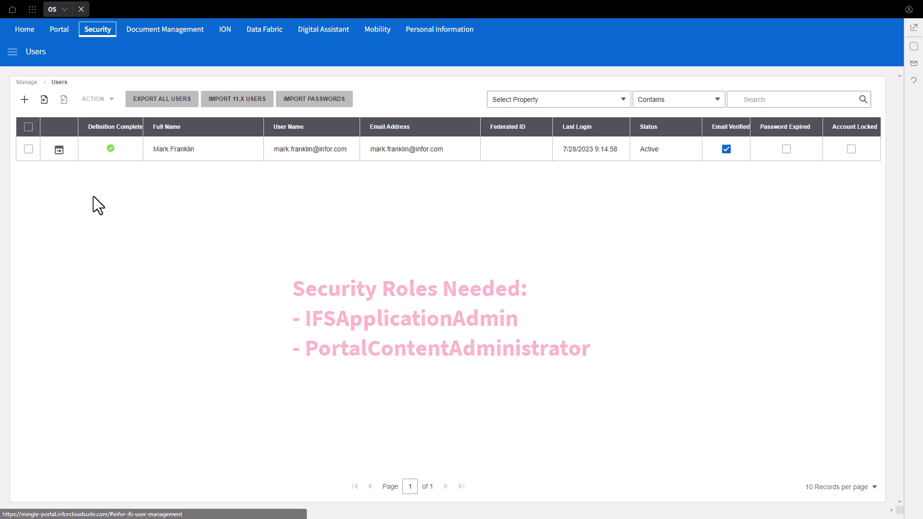
Step: Add a new OpenID Connect configuration under Security Administration > Federated Security
left_click(12, 52)
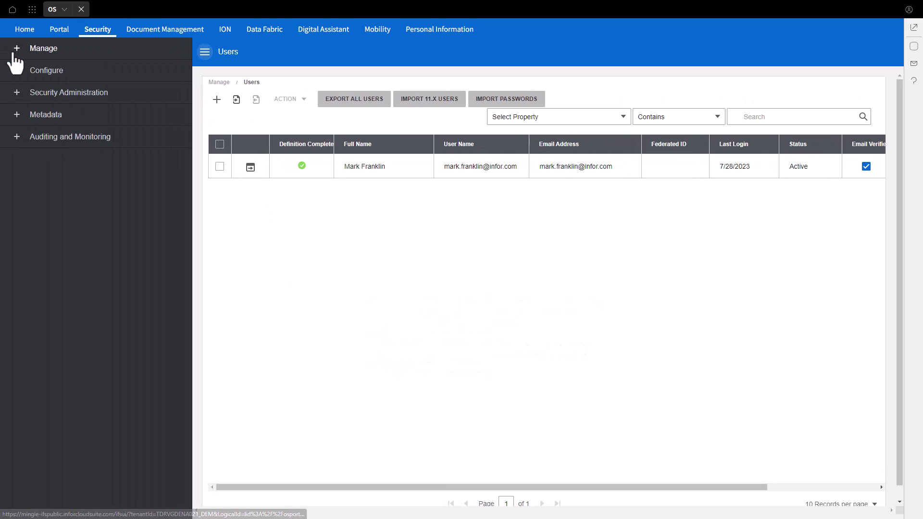
left_click(18, 94)
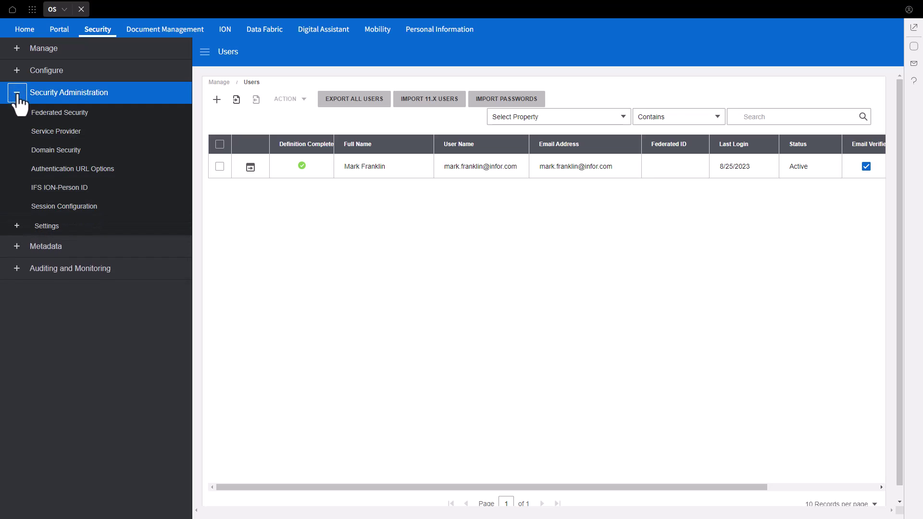
left_click(53, 115)
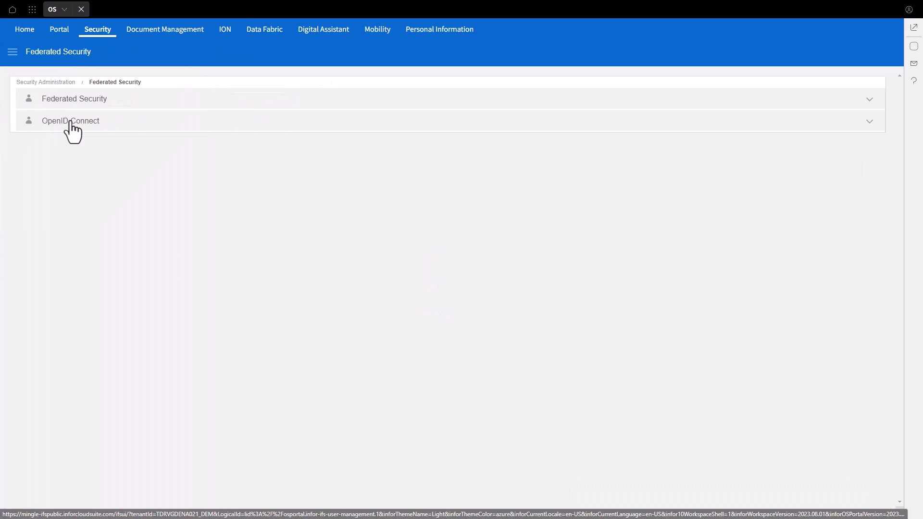
left_click(71, 126)
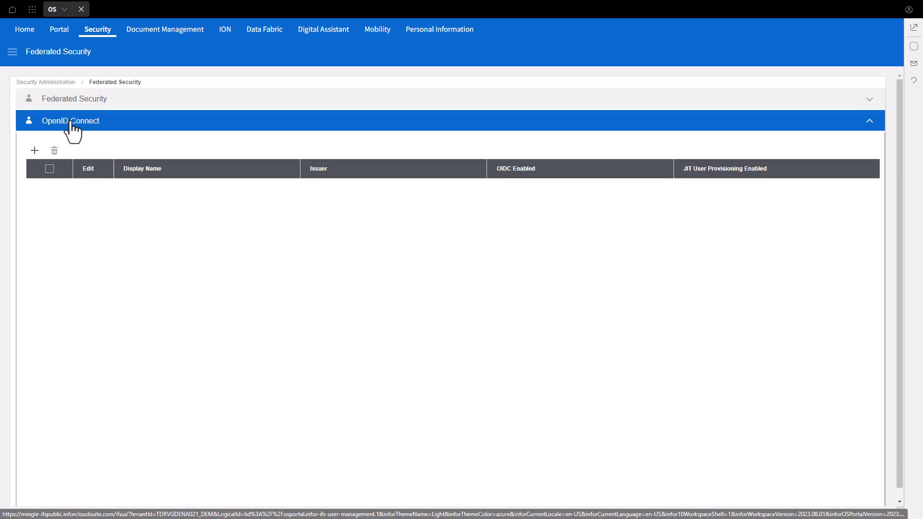
left_click(34, 150)
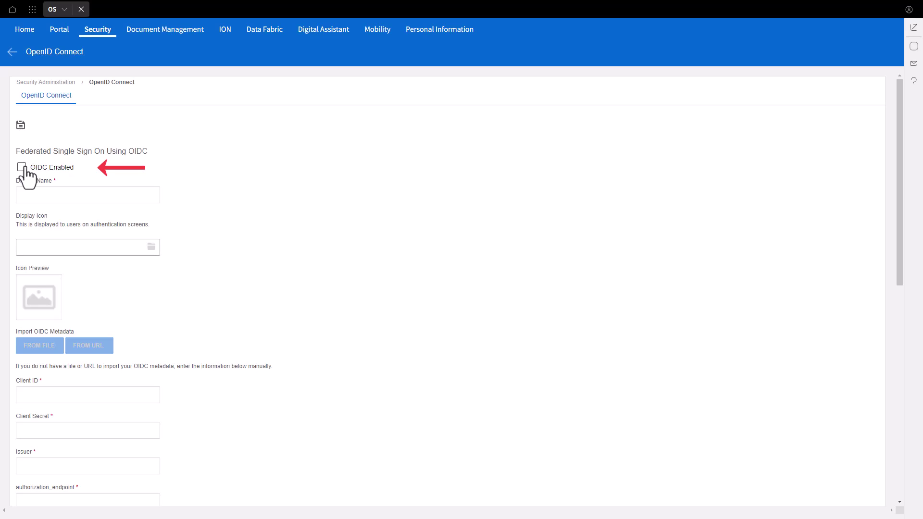
Step: Enable OIDC, set the display name to 'Okta OIDC', and select the Callback URL
left_click(22, 168)
left_click(25, 195)
type("Ok")
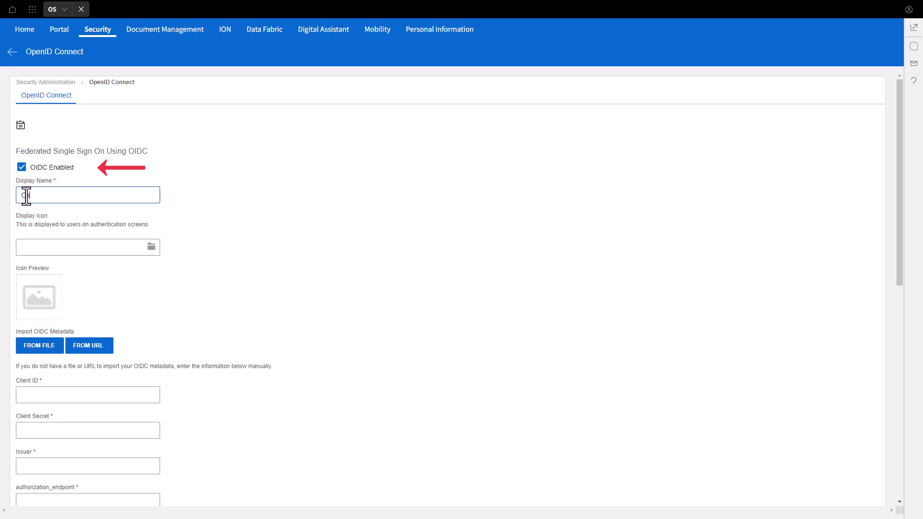
type("ta OIDC")
scroll(191, 209, "down", 6)
scroll(212, 221, "down", 3)
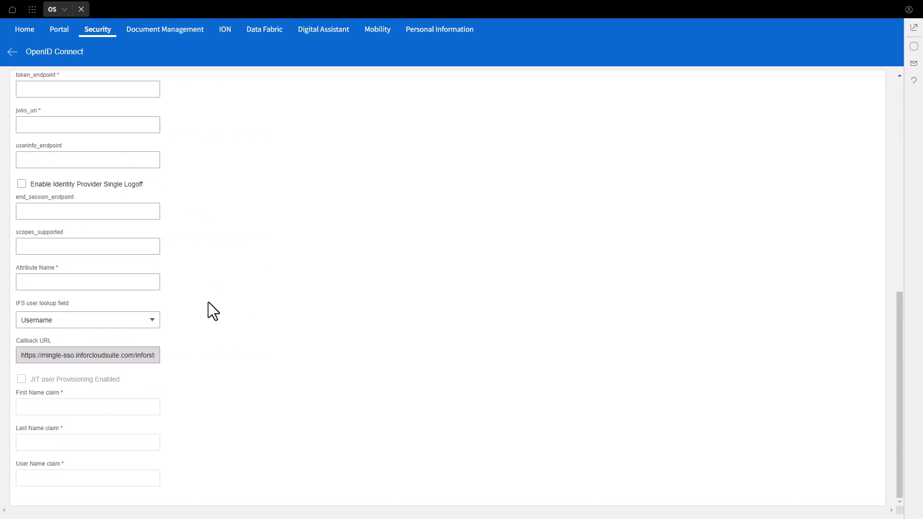
left_click_drag(20, 355, 168, 357)
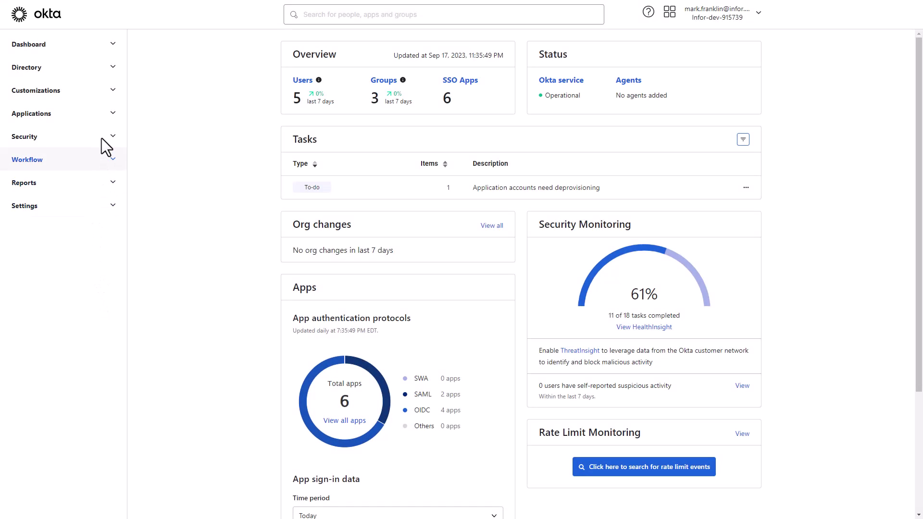
Step: Create a new Okta app integration with OIDC - OpenID Connect sign-in as a Web Application
left_click(111, 113)
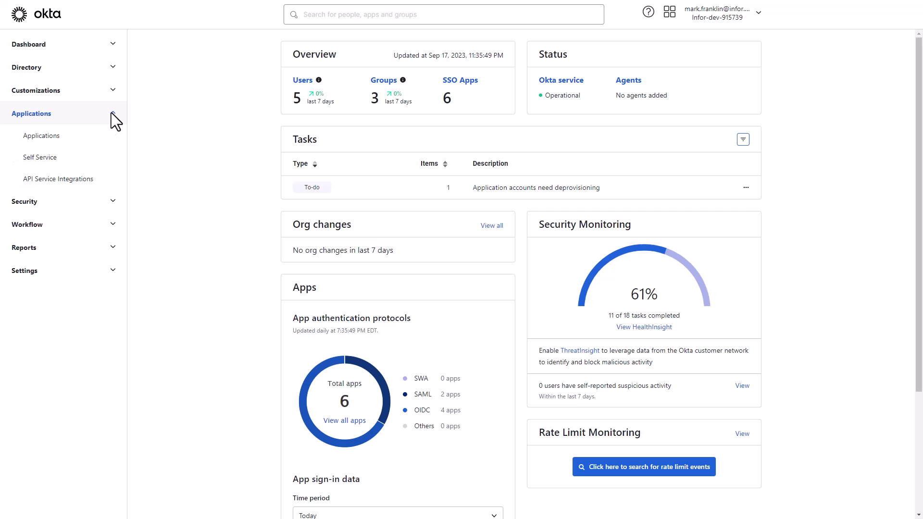
left_click(51, 137)
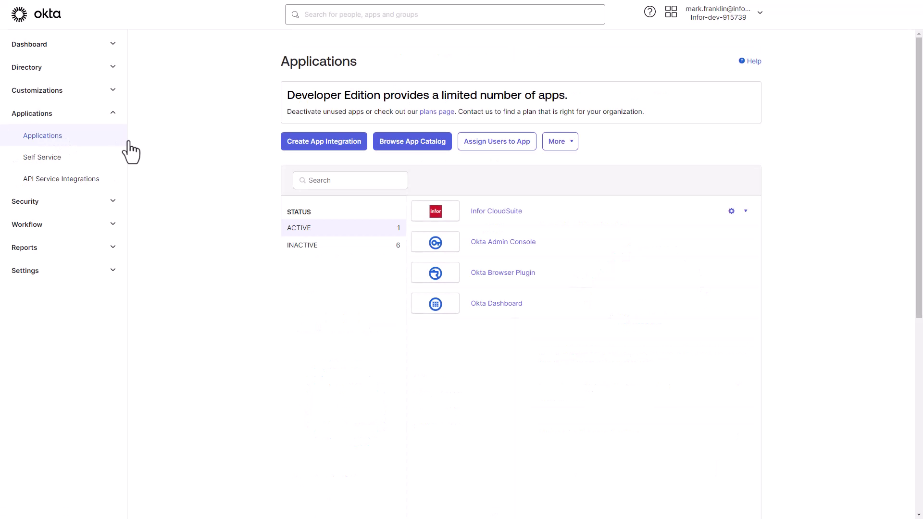
left_click(323, 146)
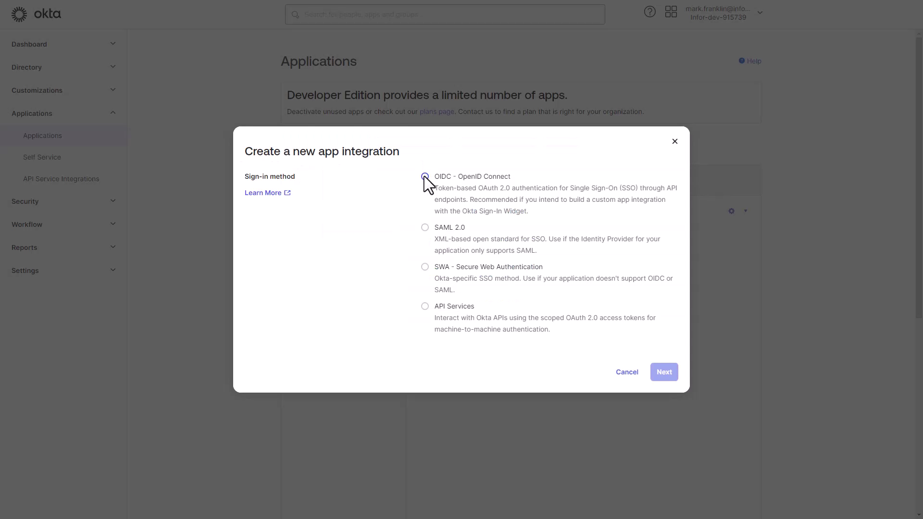
left_click(425, 177)
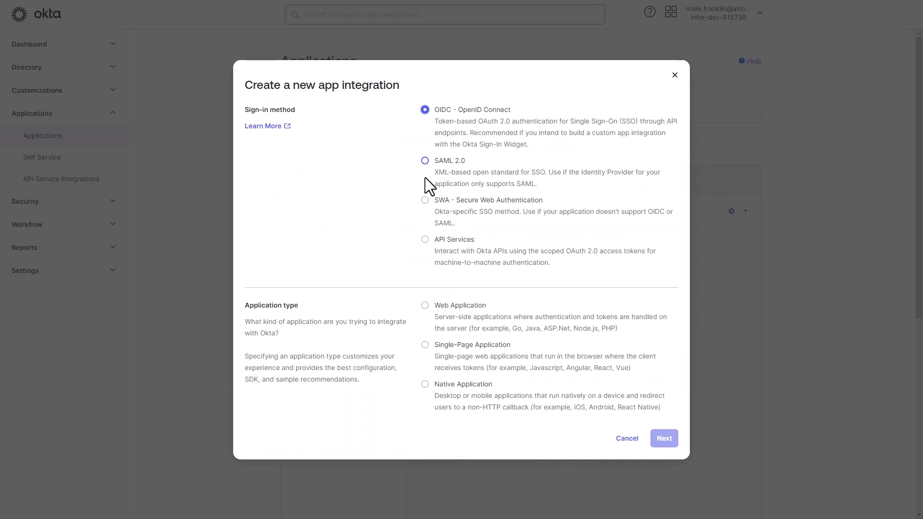
left_click(425, 306)
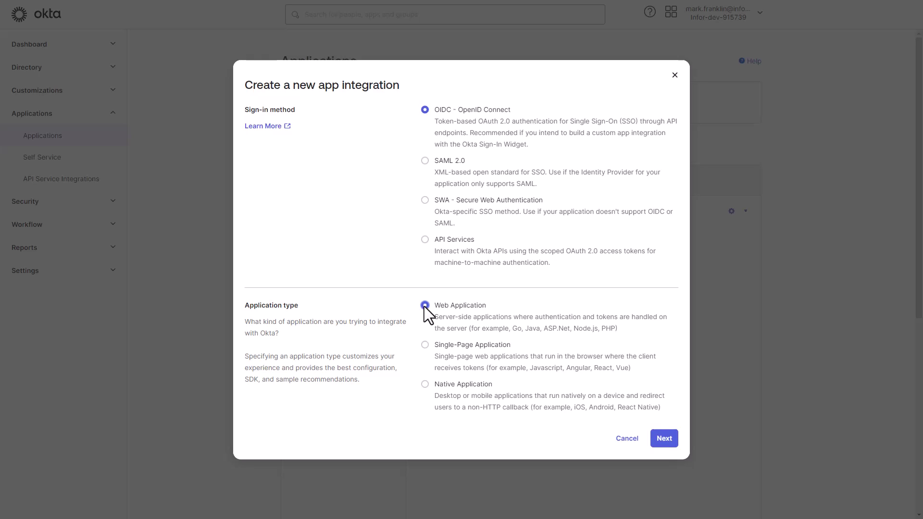
Step: Name the new web app integration 'Infor OIDC'
left_click(664, 438)
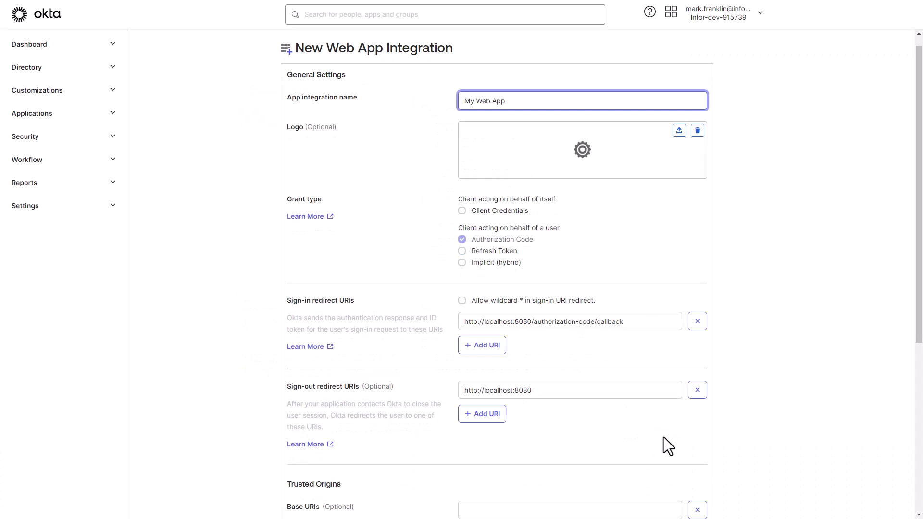
triple_click(478, 100)
type("Infor OIDC")
left_click(424, 116)
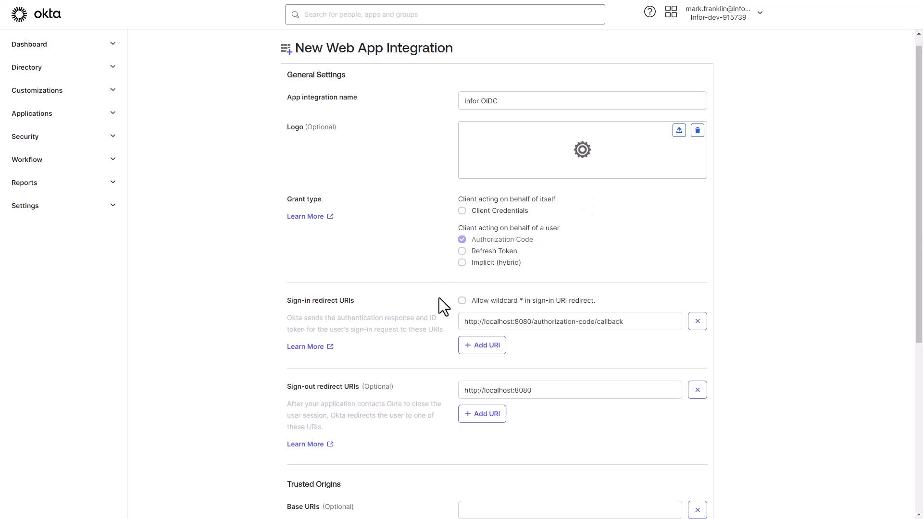
Step: Replace the localhost redirect with the Infor callback URL, allow everyone access, and save
left_click(625, 322)
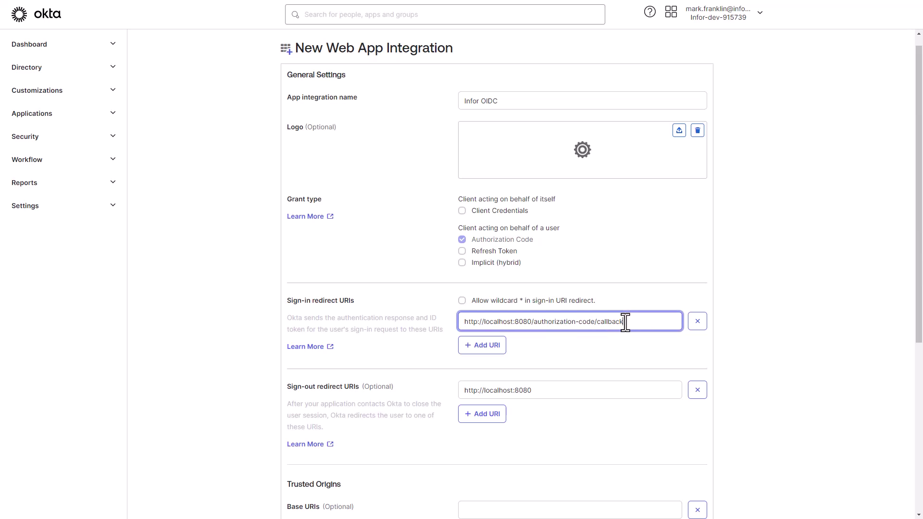
left_click_drag(625, 322, 471, 327)
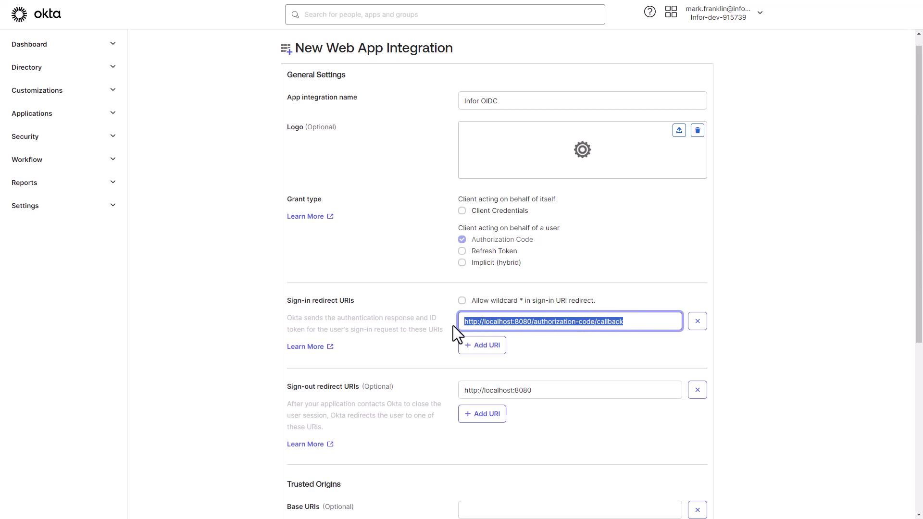
key("ctrl+v")
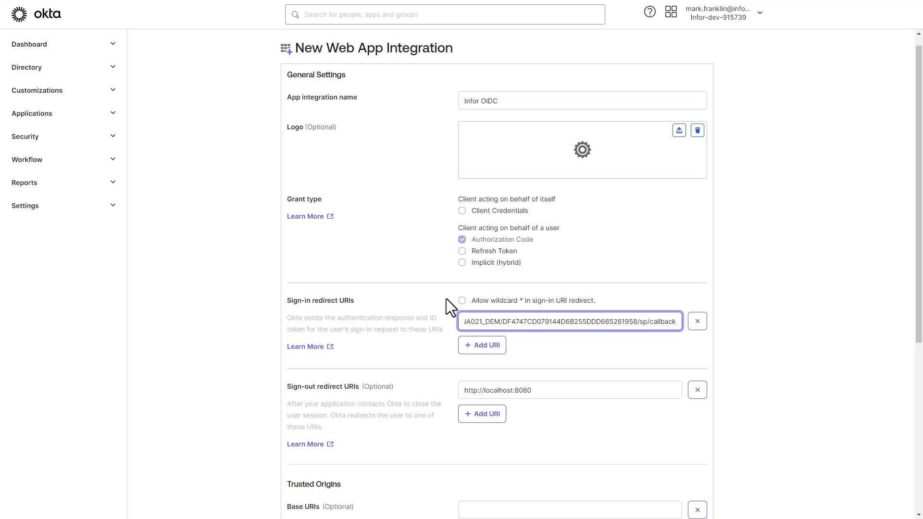
scroll(447, 299, "down", 6)
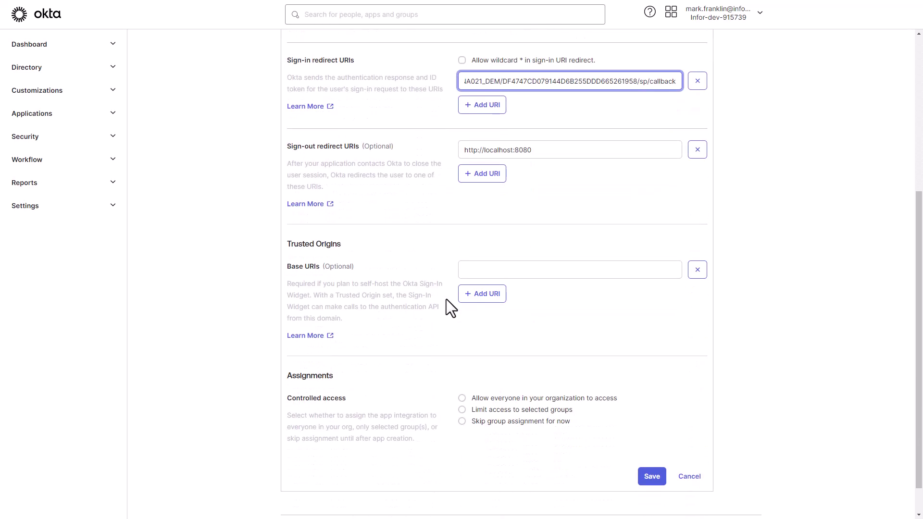
left_click(461, 362)
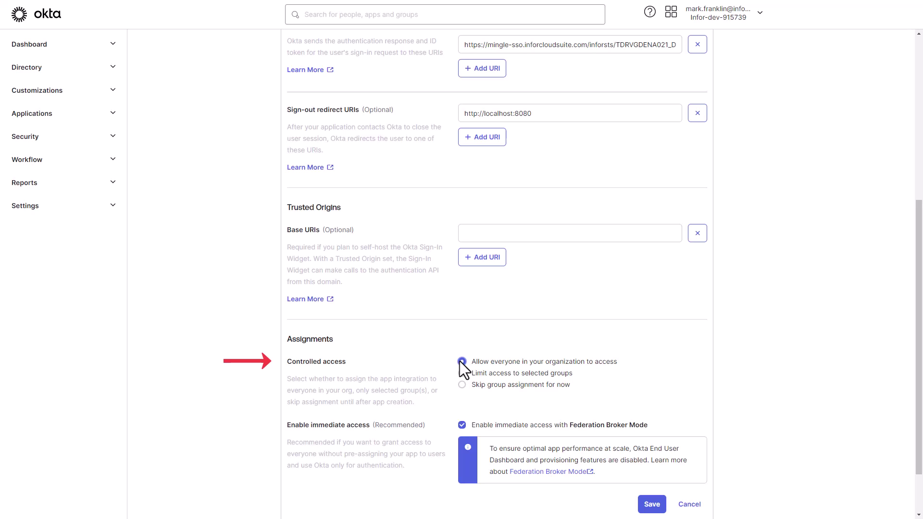
left_click(651, 505)
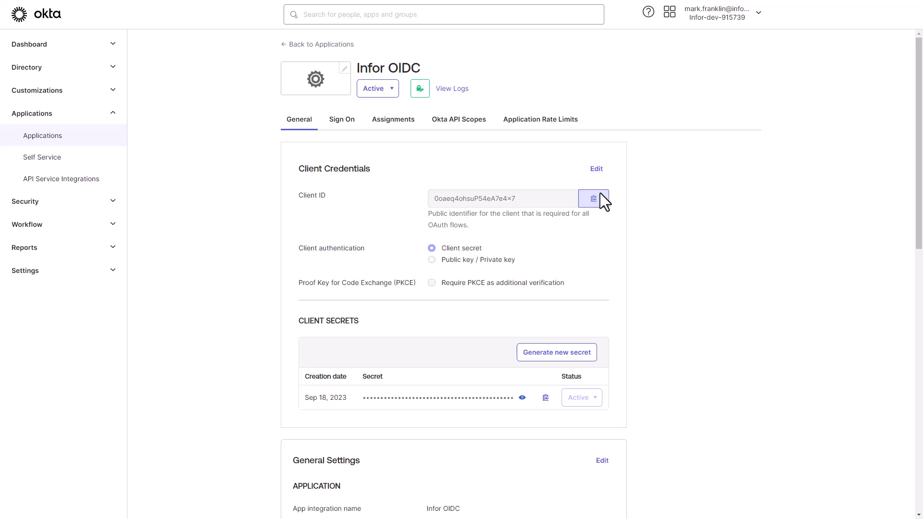
Step: Copy the Infor OIDC app's Client ID and client secret
left_click(592, 199)
left_click(592, 199)
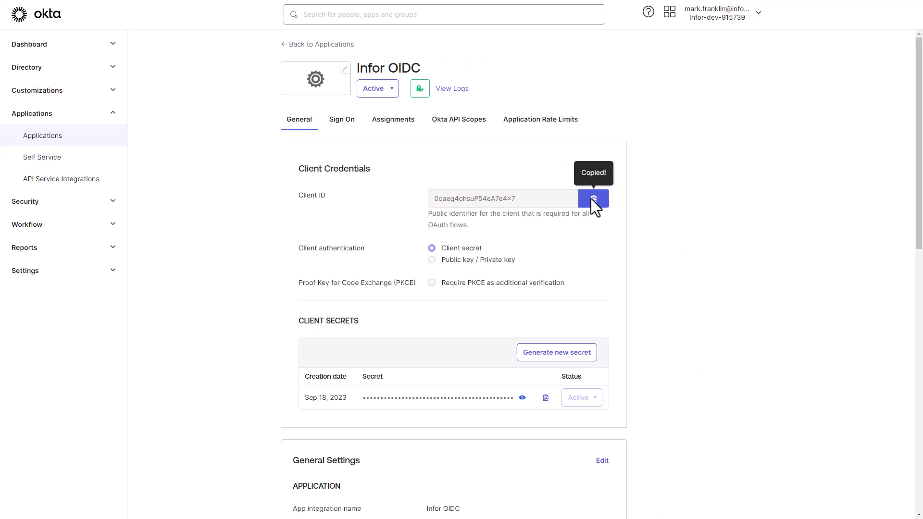
left_click(546, 398)
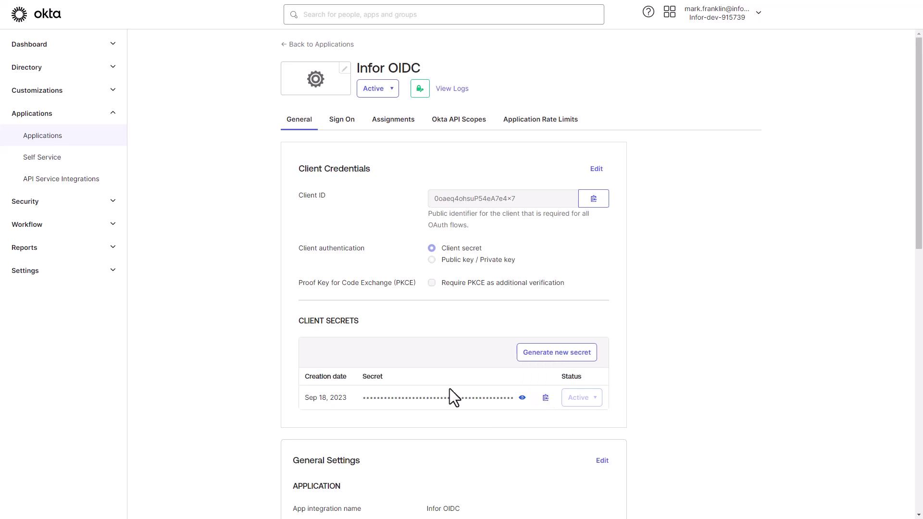
Step: Copy the Metadata URI from the default API authorization server's settings
left_click(114, 198)
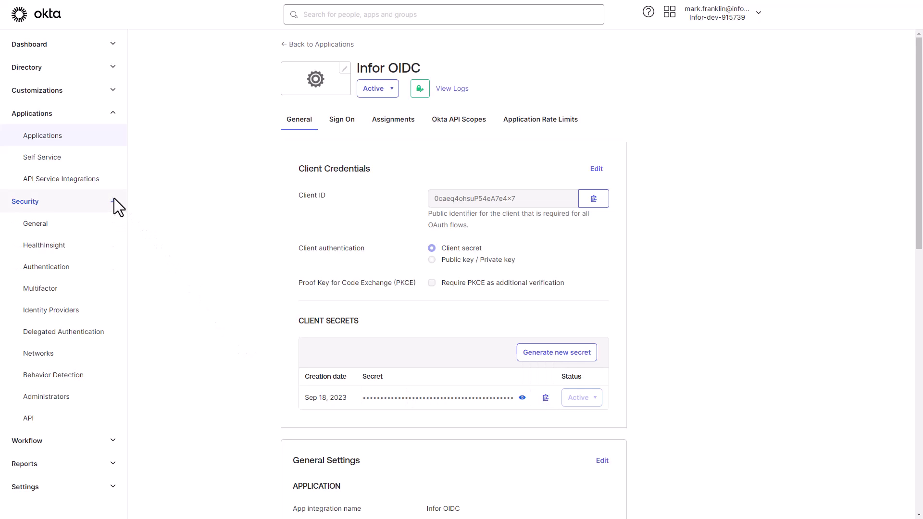
left_click(84, 418)
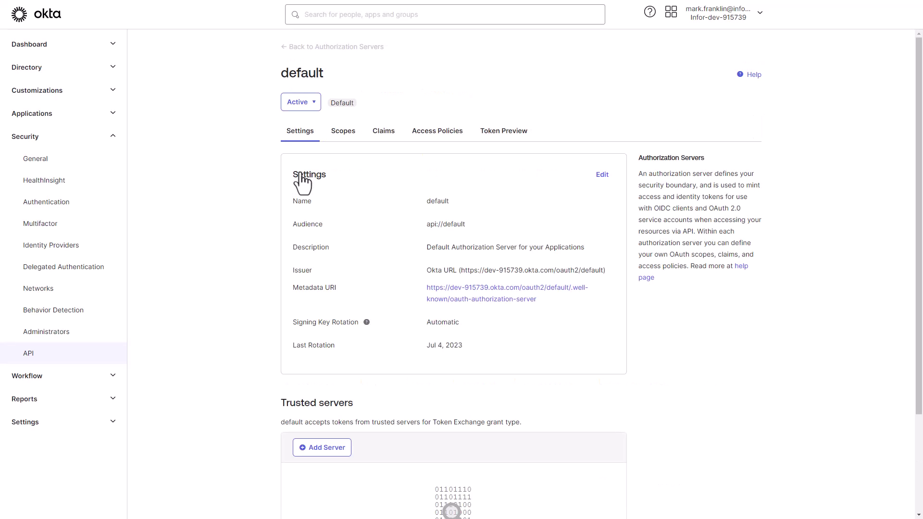
left_click_drag(536, 300, 426, 288)
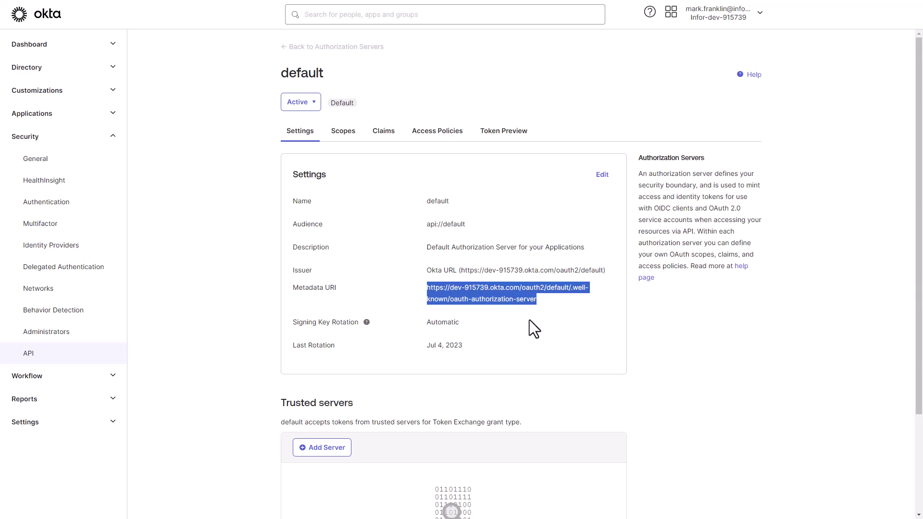
right_click(530, 289)
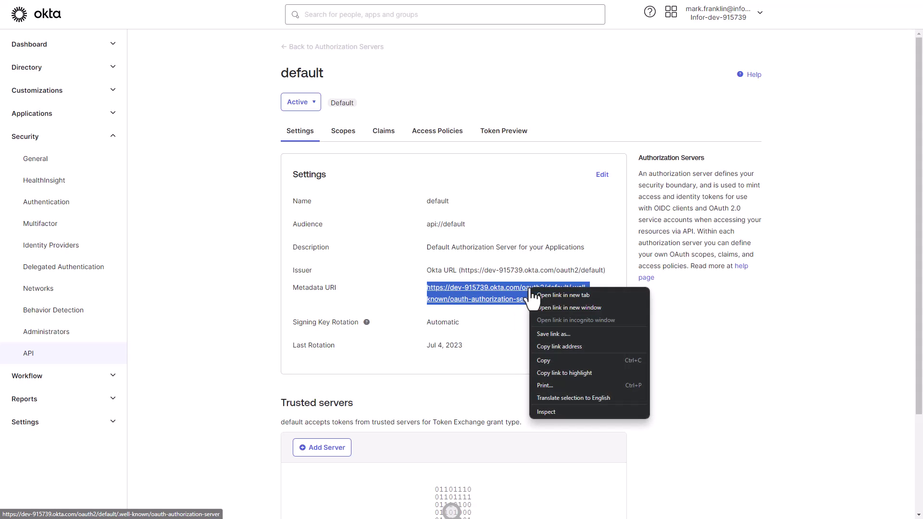
left_click(548, 360)
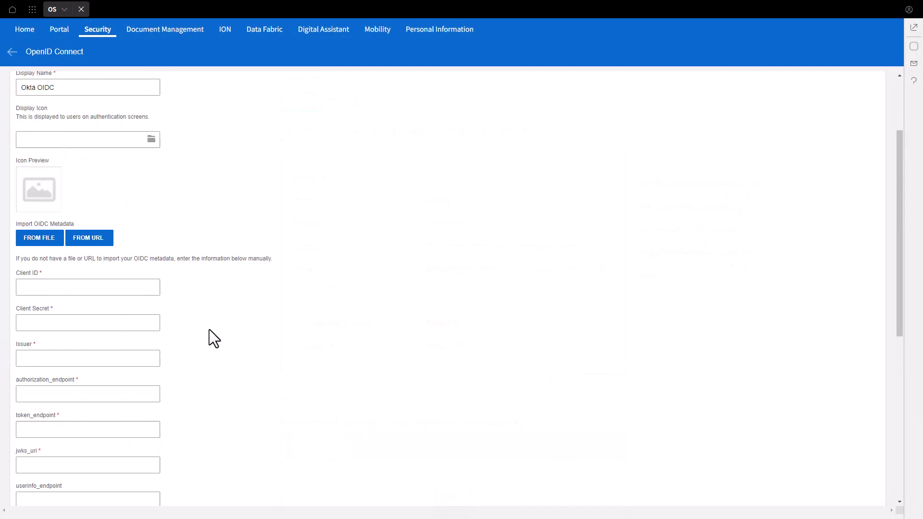
Step: Import the Okta Metadata URI via FROM URL to fill Issuer and authorization_endpoint
scroll(136, 321, "up", 2)
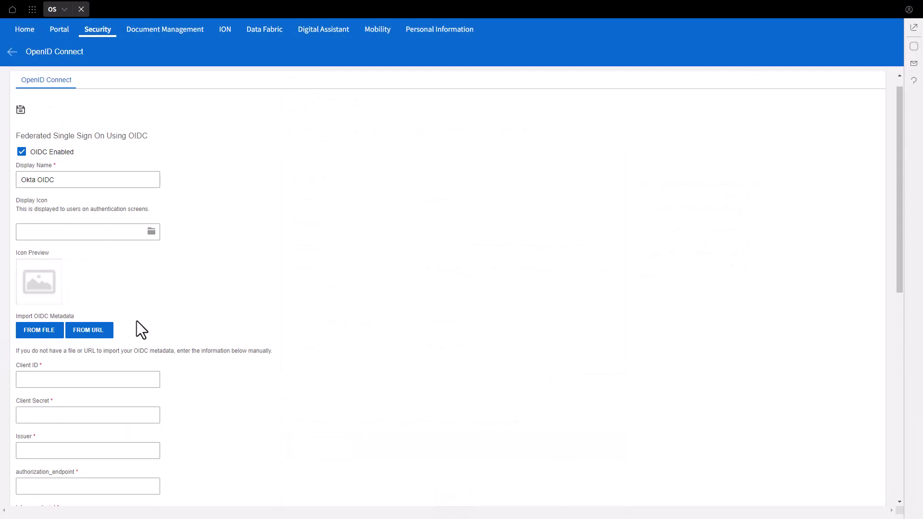
left_click(88, 330)
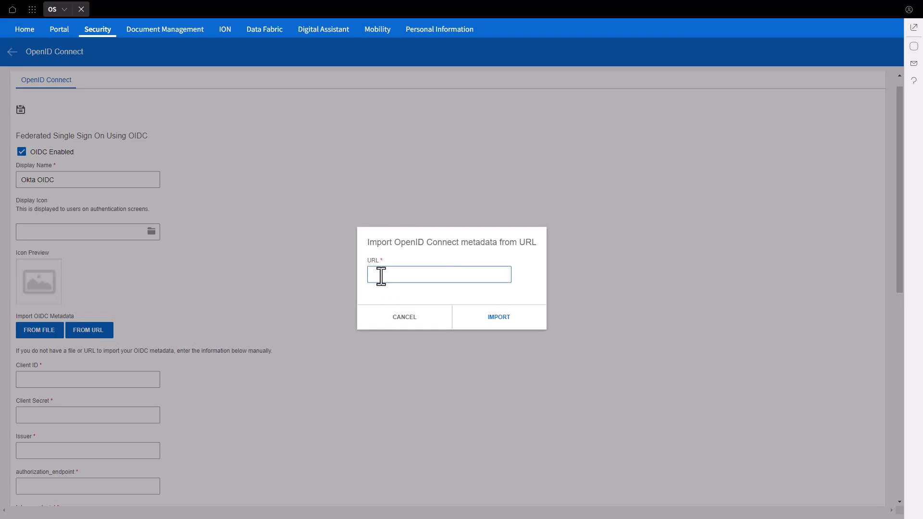
key("ctrl+v")
left_click(499, 317)
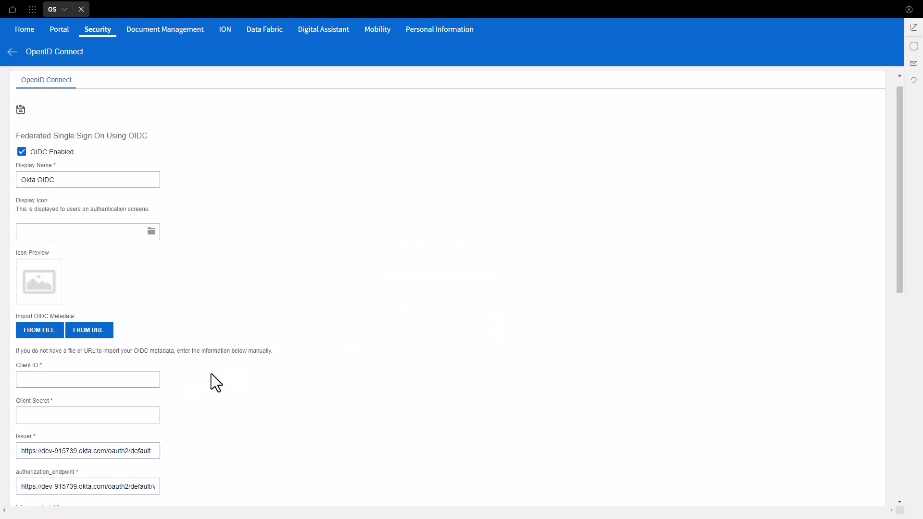
Step: Paste the Okta app's Client ID and client secret into the OIDC configuration
left_click(51, 380)
key("ctrl+v")
left_click(60, 403)
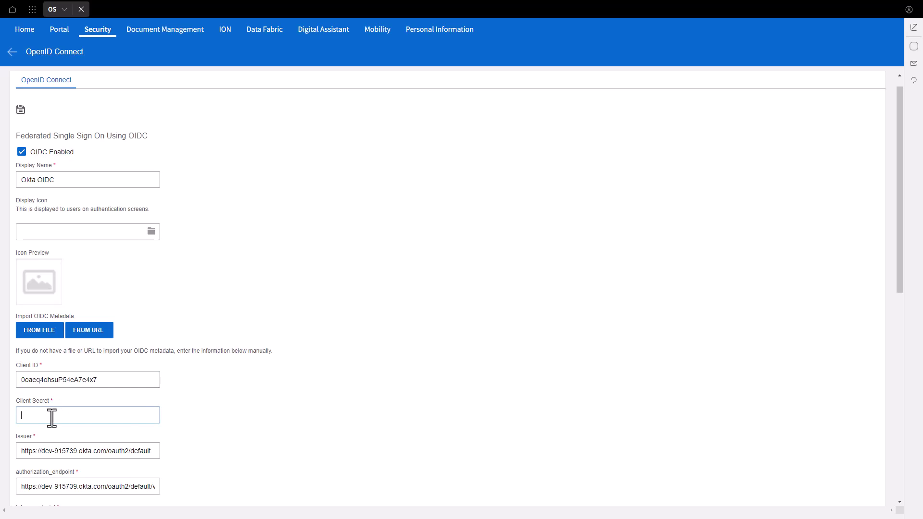
key("ctrl+v")
Step: Set userinfo_endpoint to the authorization_endpoint URL ending in /v1/userinfo instead of authorize
scroll(193, 410, "down", 3)
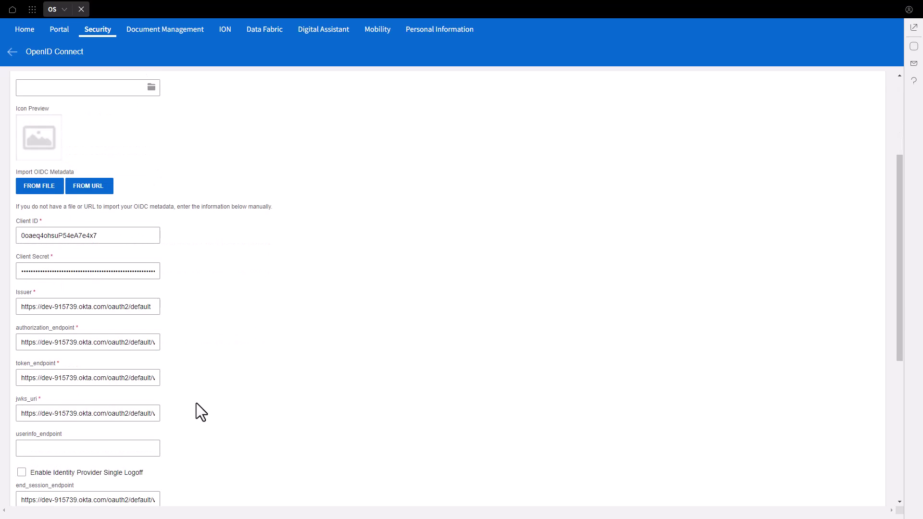
left_click_drag(21, 342, 161, 345)
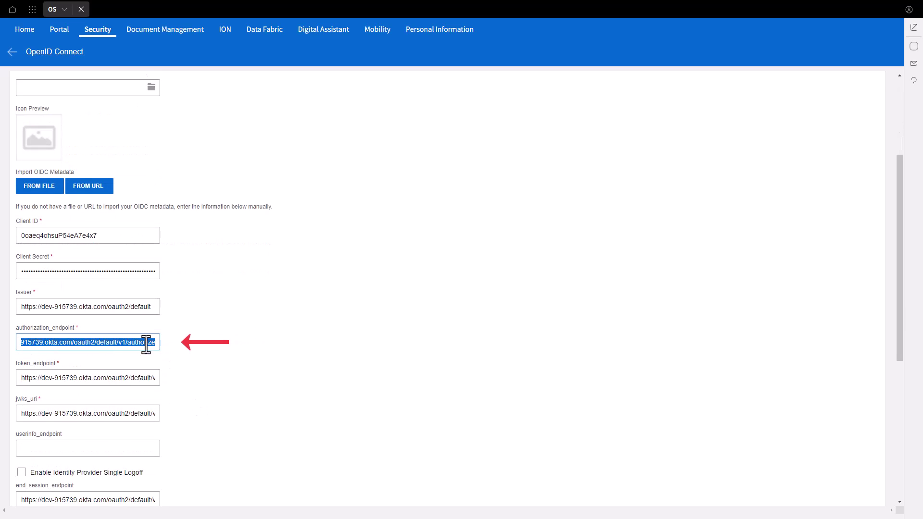
right_click(146, 345)
left_click(154, 374)
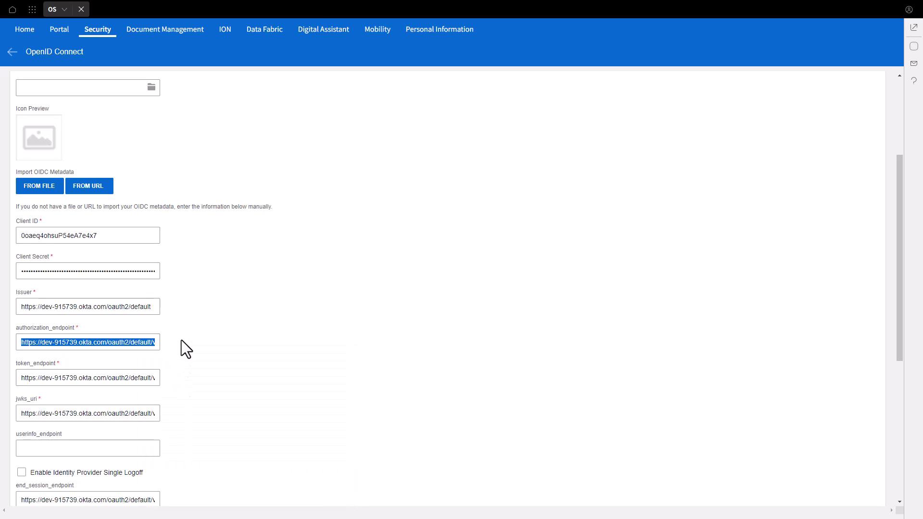
left_click(56, 447)
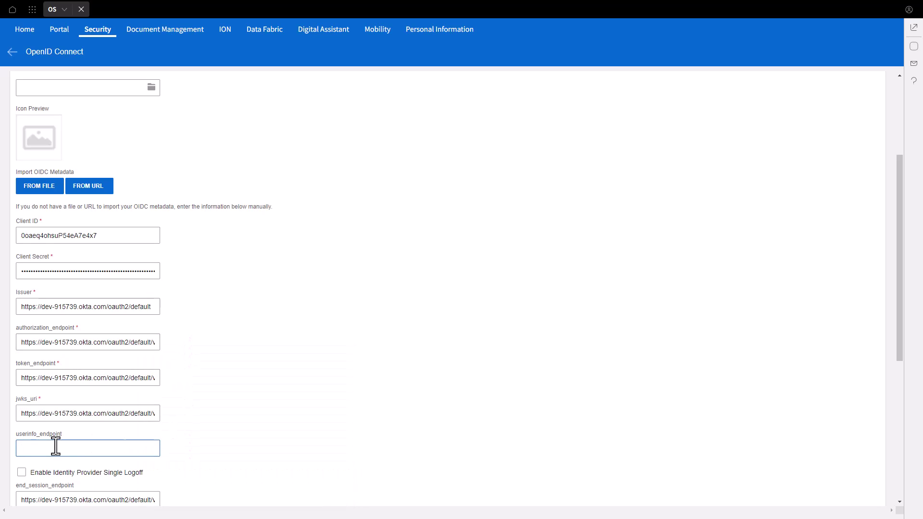
key("ctrl+v")
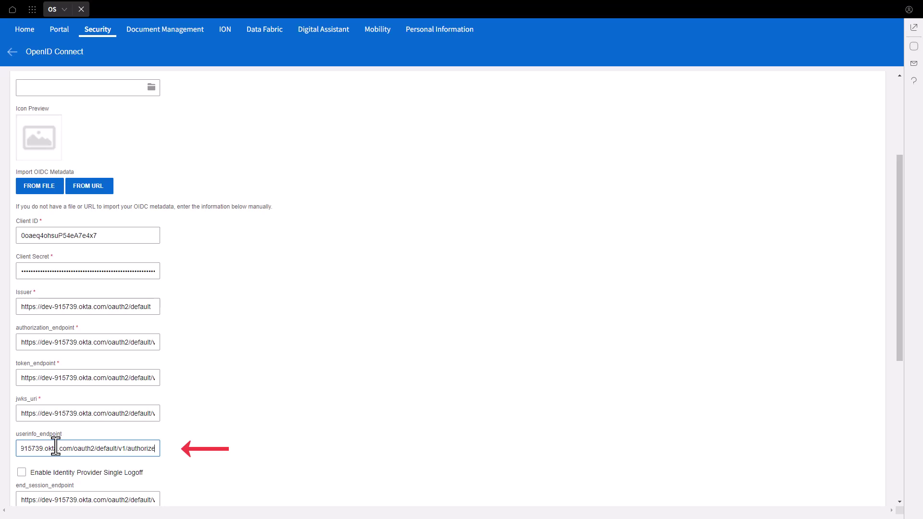
key("BackSpace")
key("BackSpace")
key("BackSpace")
key("BackSpace")
key("BackSpace")
key("BackSpace")
key("BackSpace")
key("BackSpace")
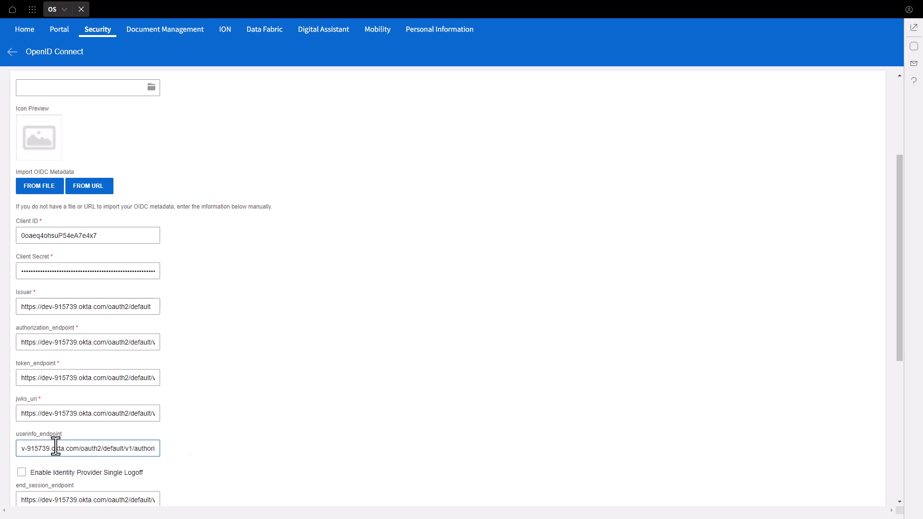
key("BackSpace")
type("userinfo")
Step: Set Attribute Name to preferred_username
left_click(175, 448)
scroll(175, 448, "down", 4)
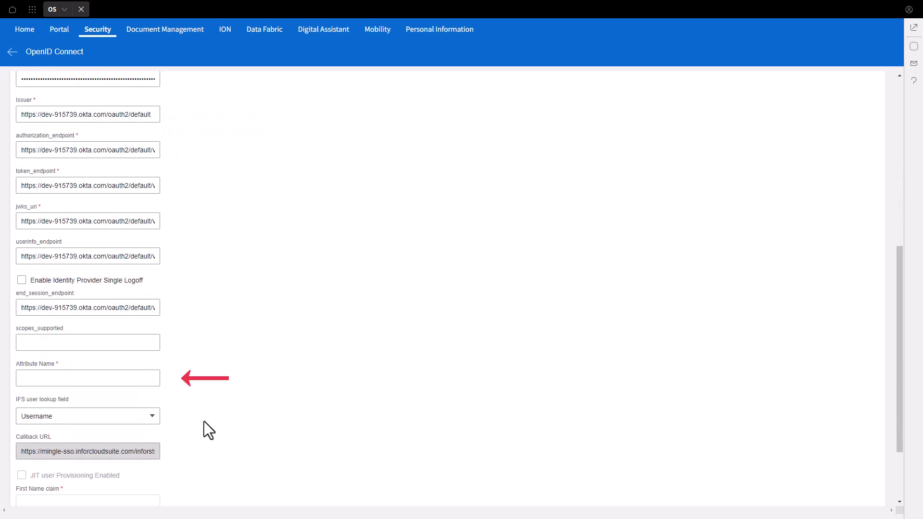
left_click(44, 378)
key("ctrl+v")
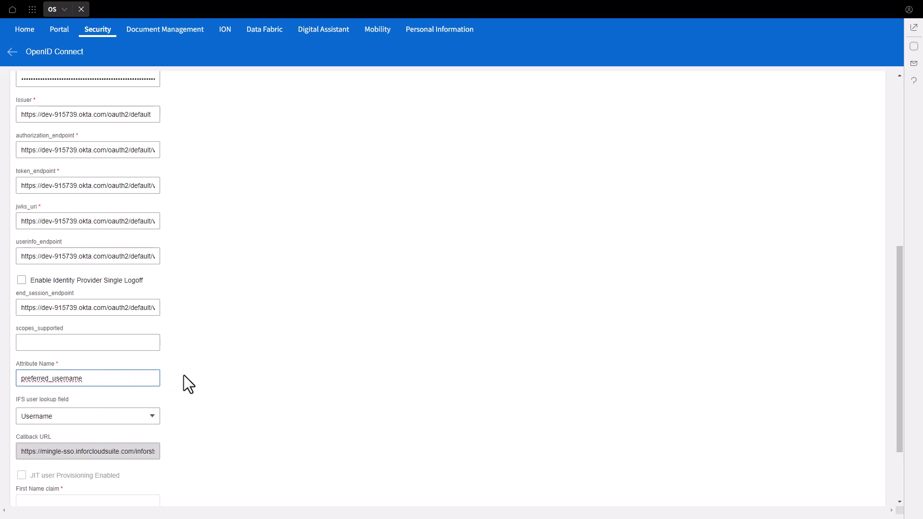
Step: Save the Okta OIDC configuration and return to the Federated Security list
scroll(208, 307, "up", 7)
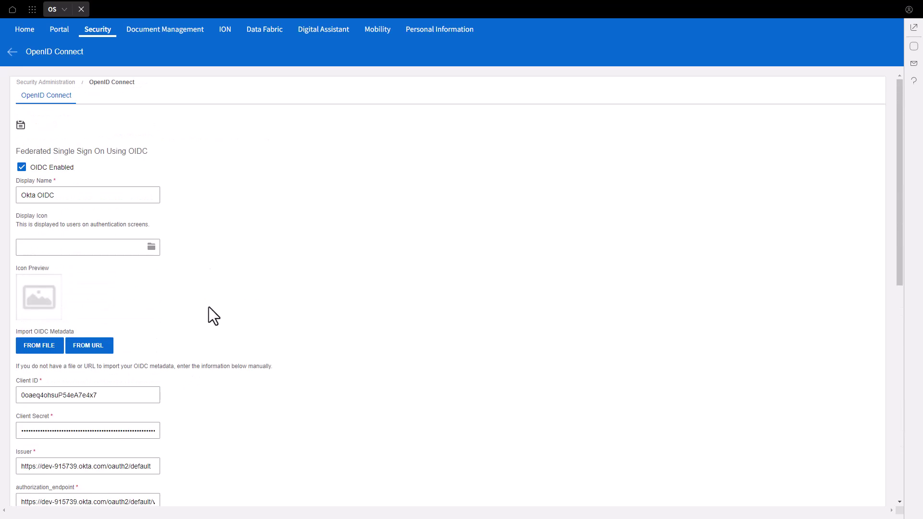
left_click(20, 126)
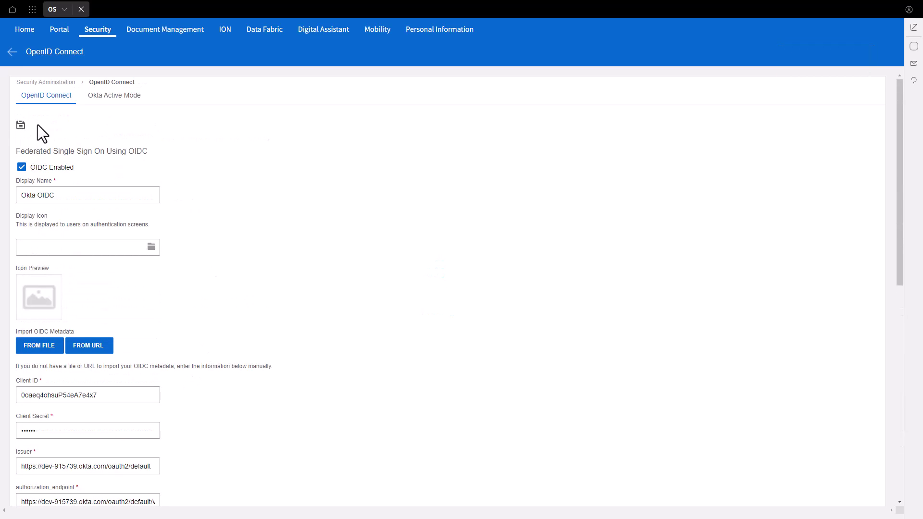
left_click(11, 52)
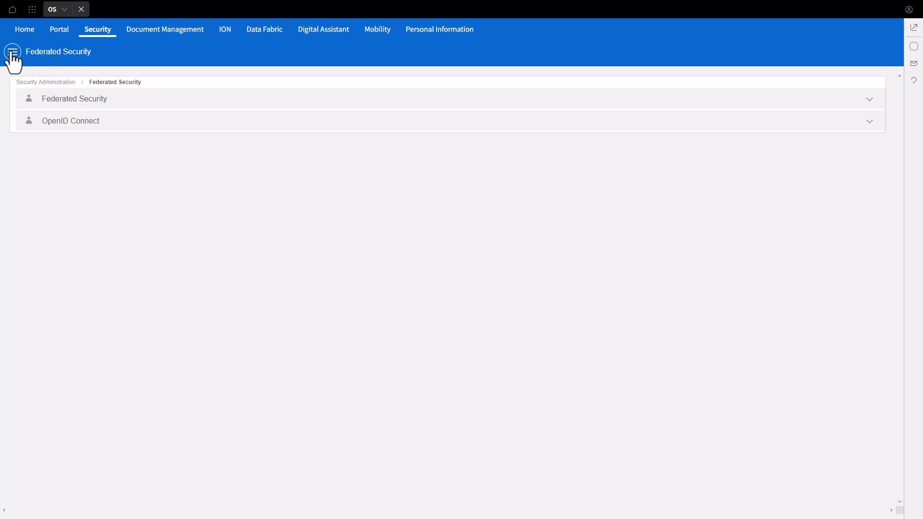
Step: Tick 'Allow users to choose the authentication mode' in Authentication URL Options and save
left_click(13, 52)
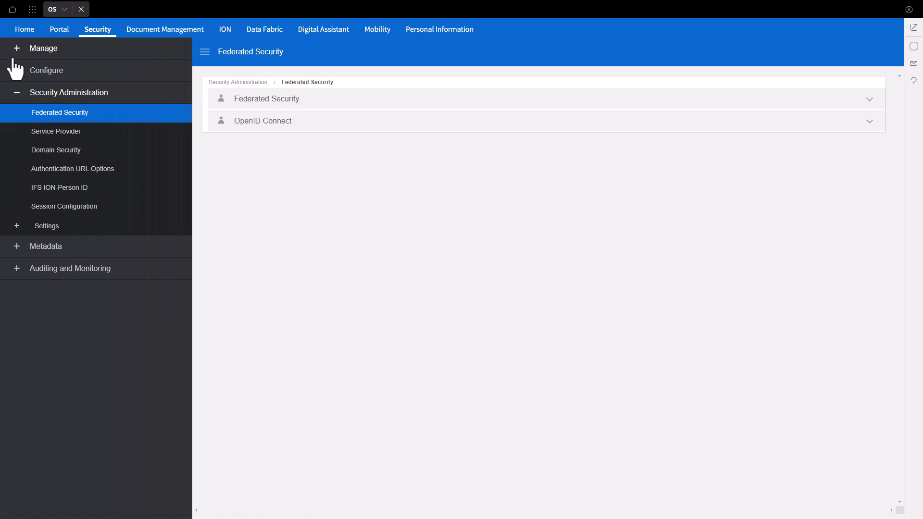
left_click(61, 169)
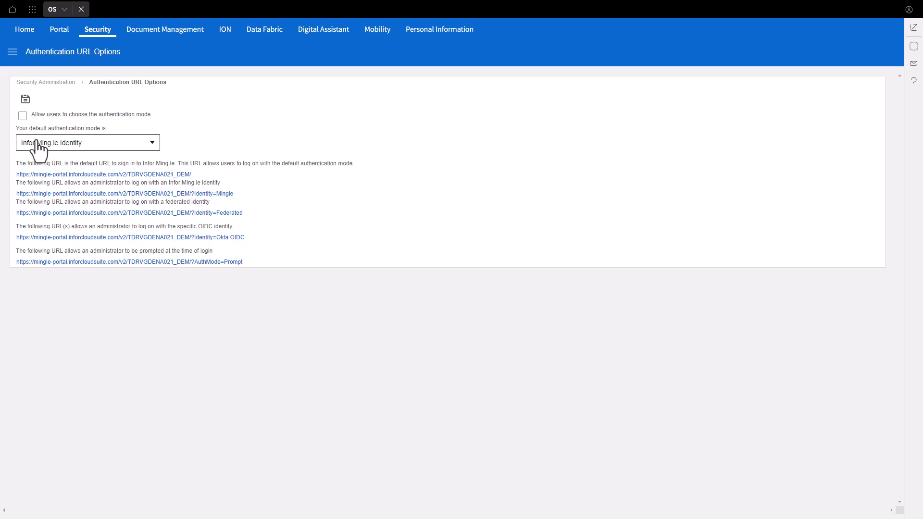
left_click(23, 116)
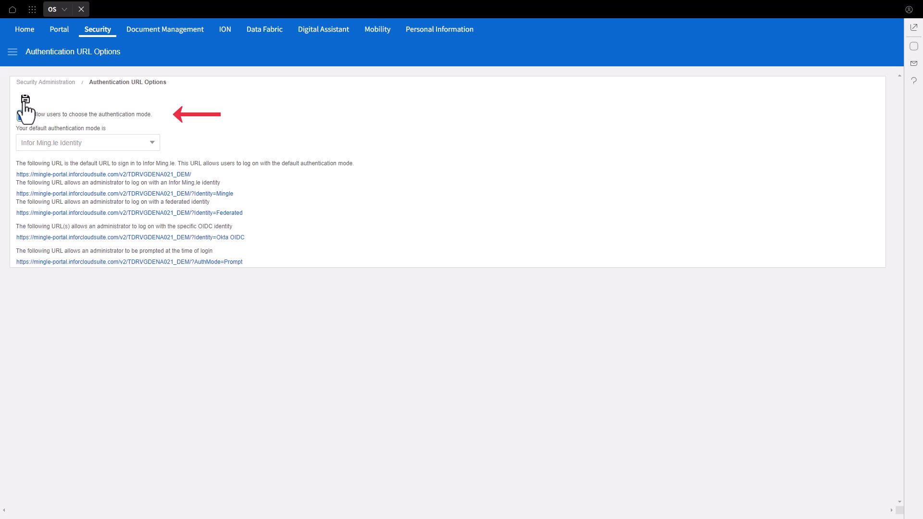
left_click(26, 99)
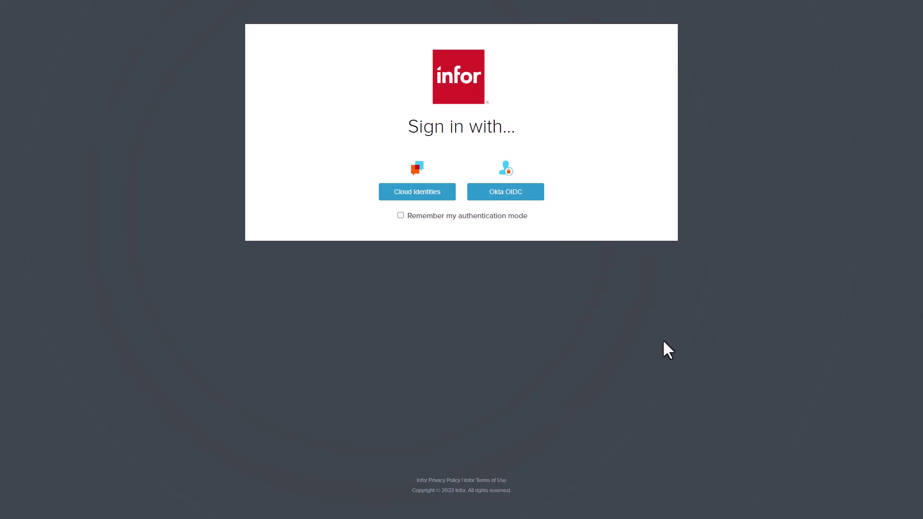
Step: Choose Okta OIDC on the sign-in page and submit the Okta account password
left_click(504, 195)
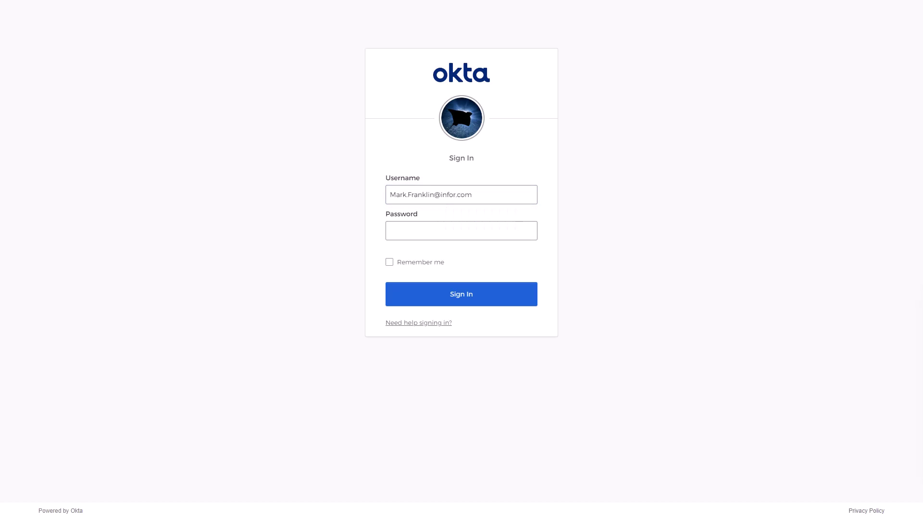
left_click(408, 228)
type("*********")
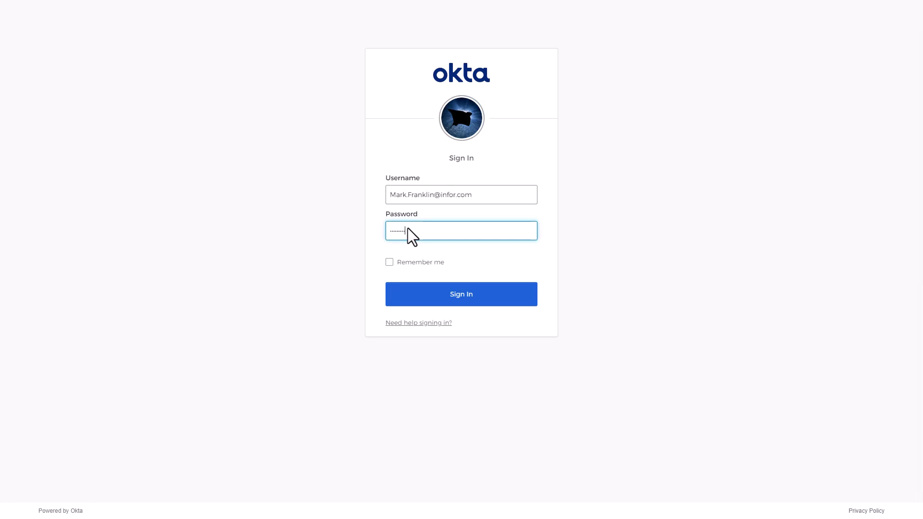
left_click(456, 293)
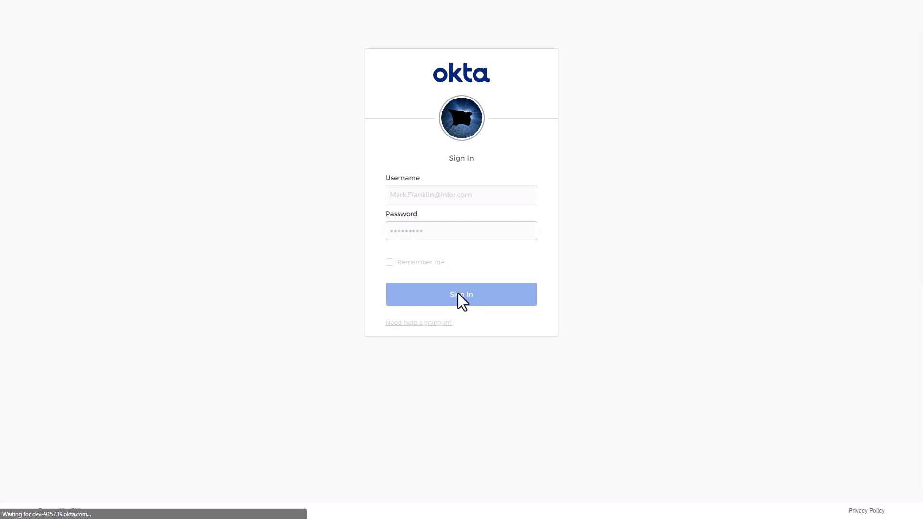